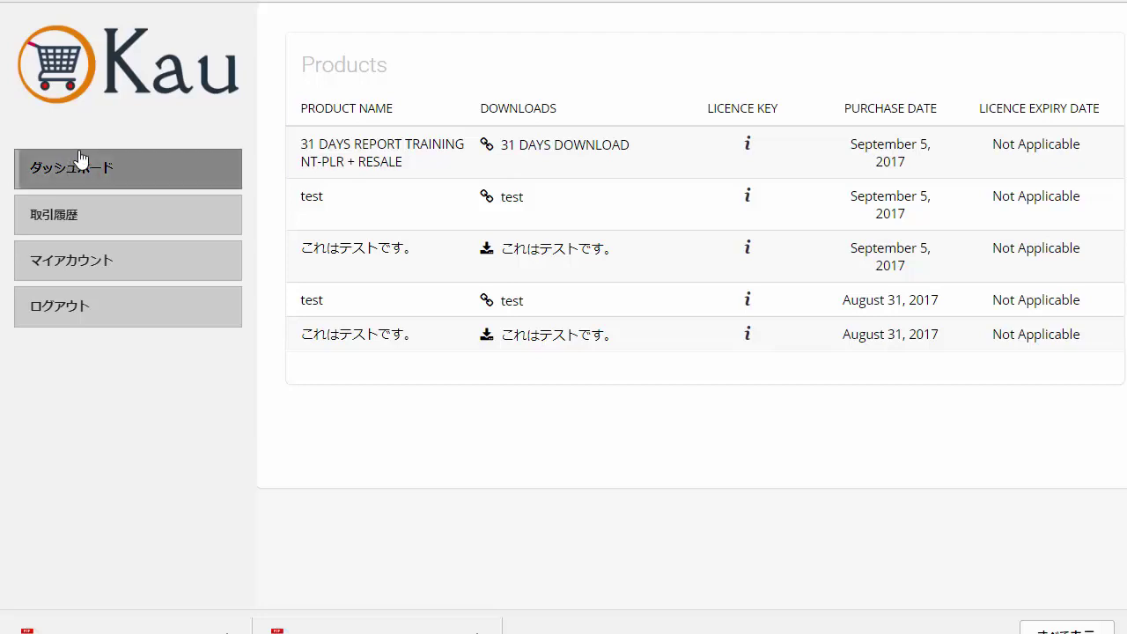
- View the product dashboard, the transaction history and the account profile in the Kau member area
click(117, 177)
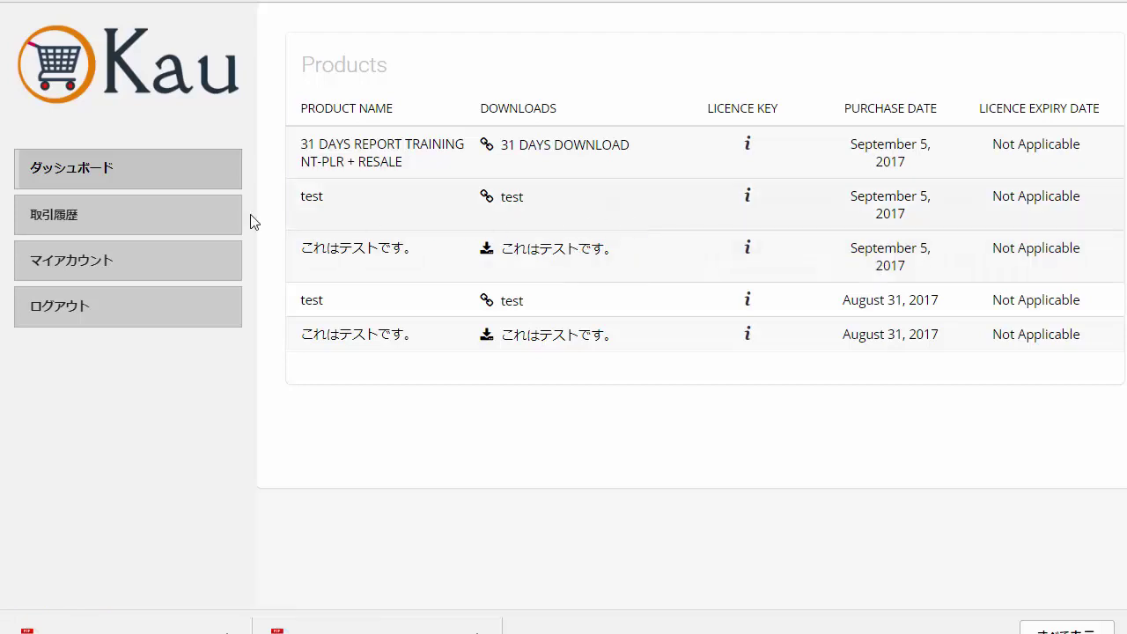
click(74, 215)
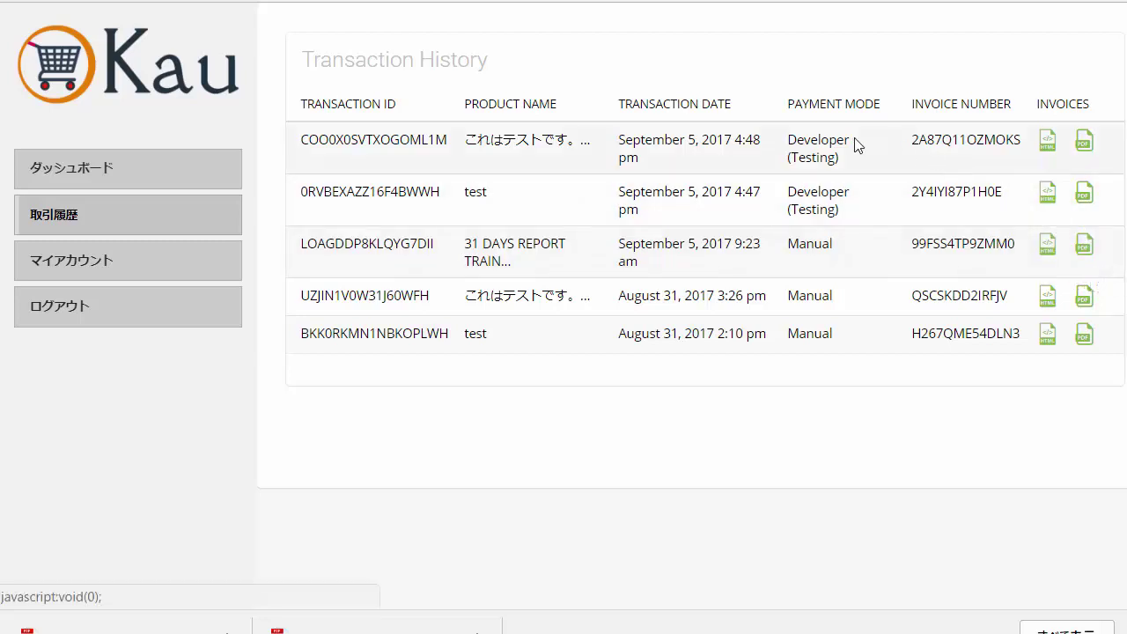
click(66, 258)
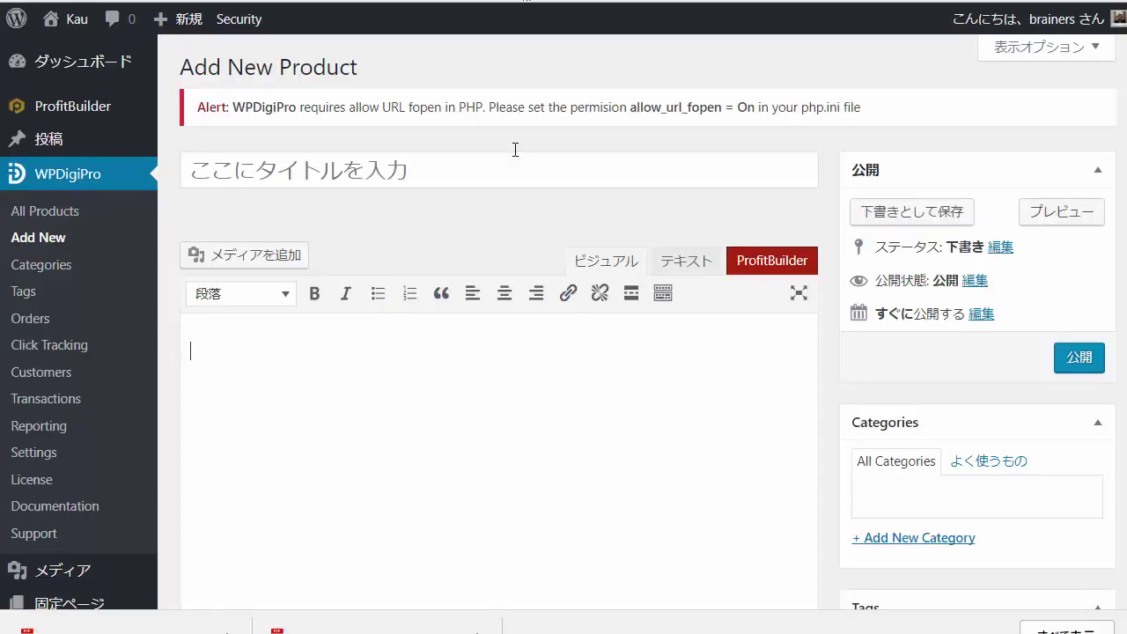
- Examine the Add New Product form in WordPress from the title field to the settings sections, selecting the Product Buy Now Link
scroll(516, 154, down, 2)
scroll(494, 176, up, 1)
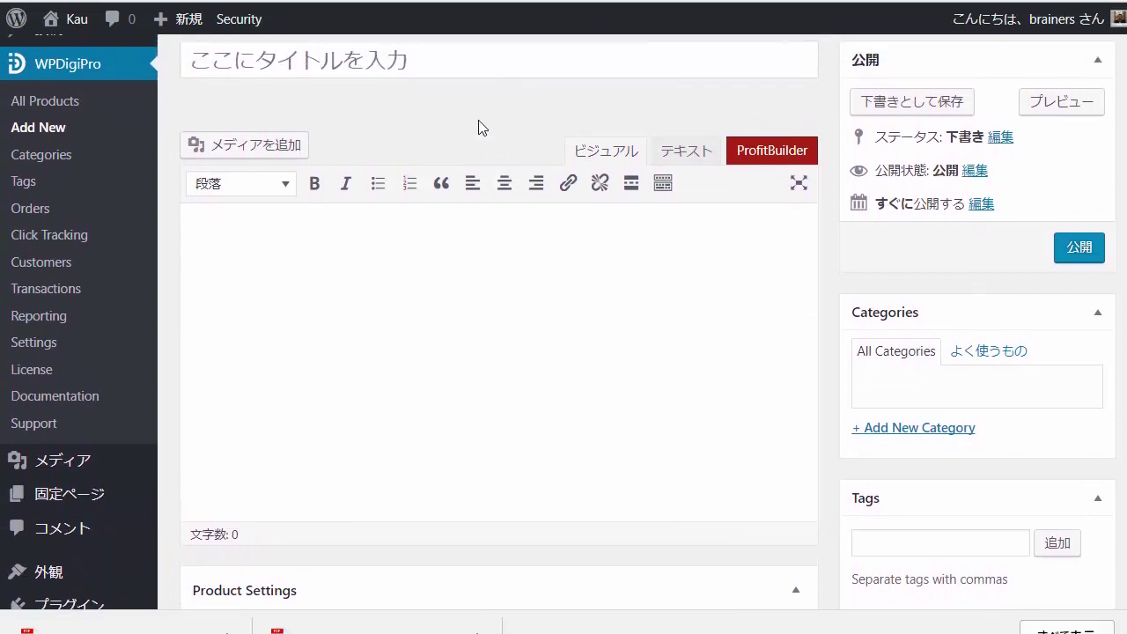
click(397, 66)
scroll(393, 91, down, 1)
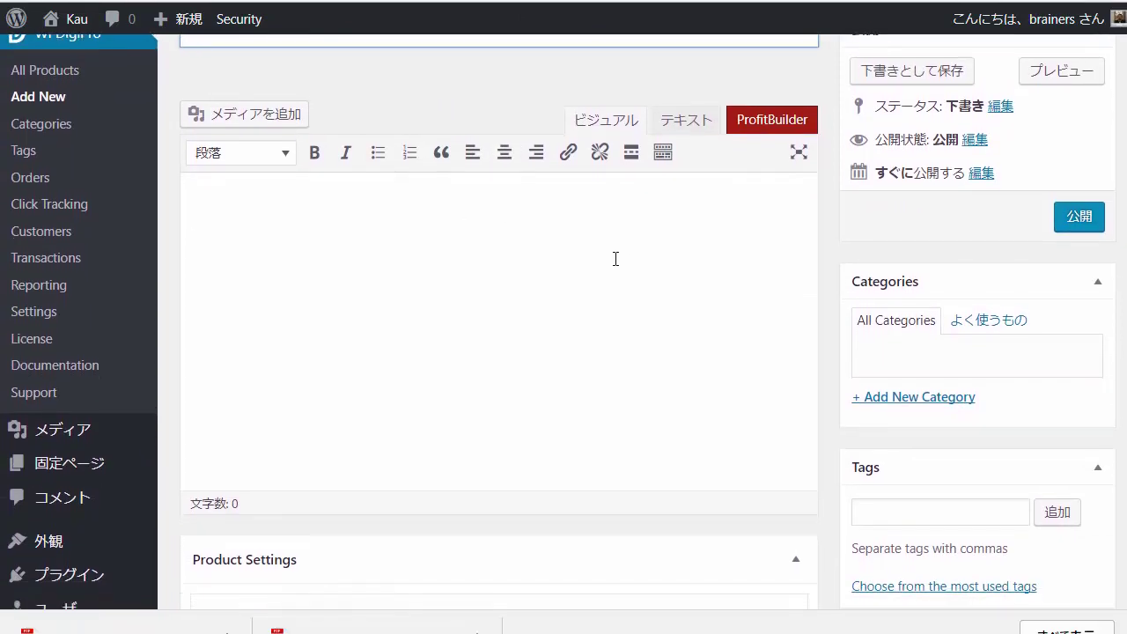
scroll(526, 232, down, 5)
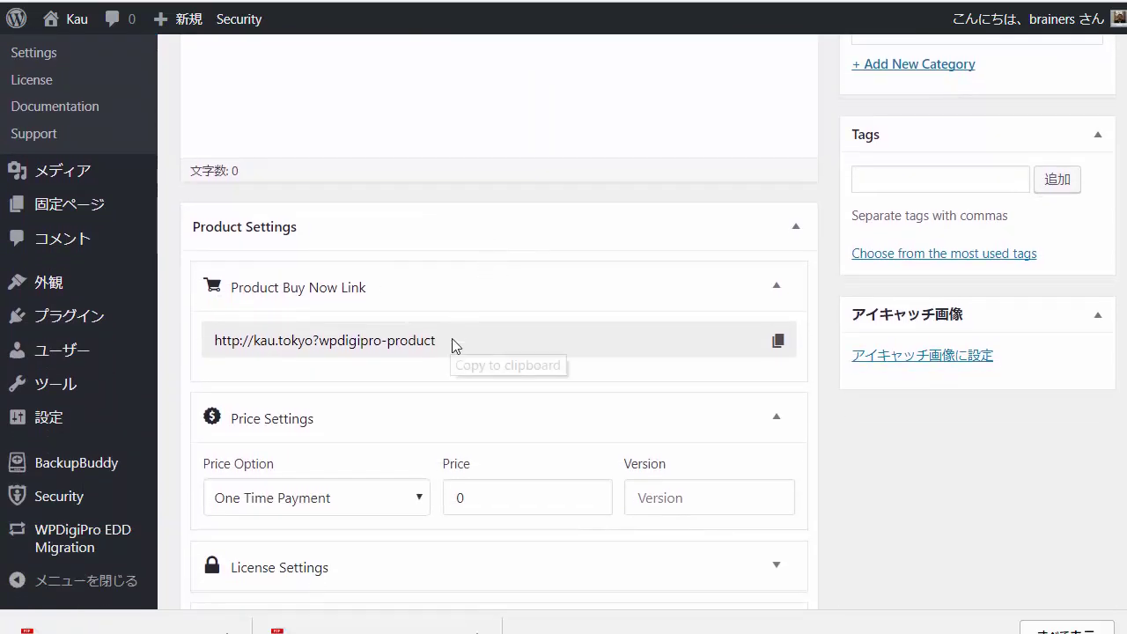
click(452, 338)
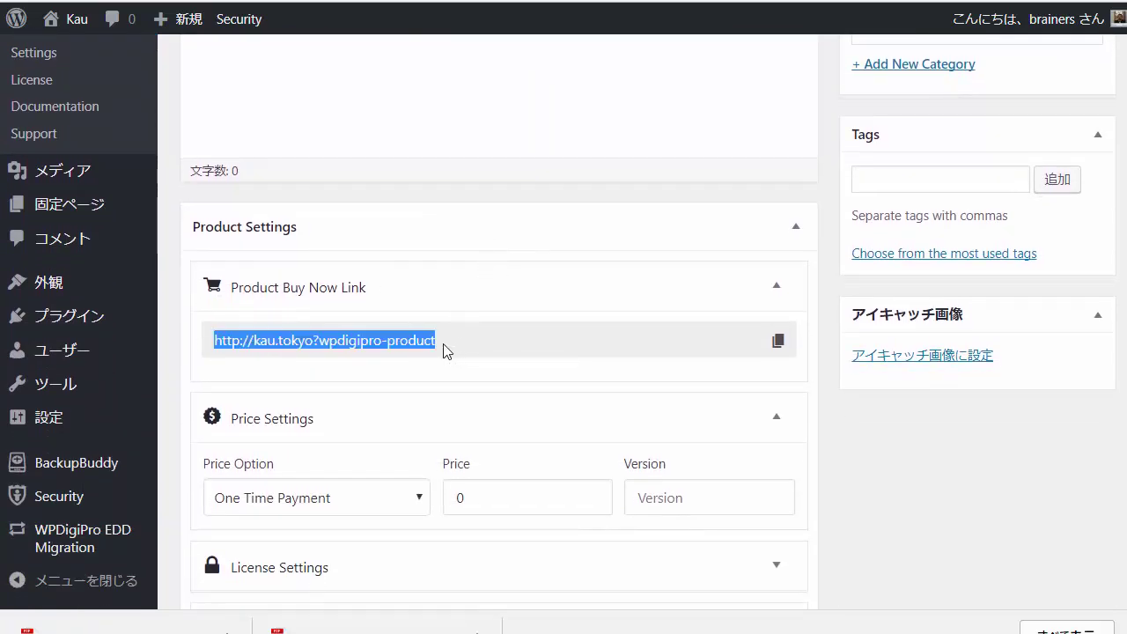
scroll(411, 360, down, 1)
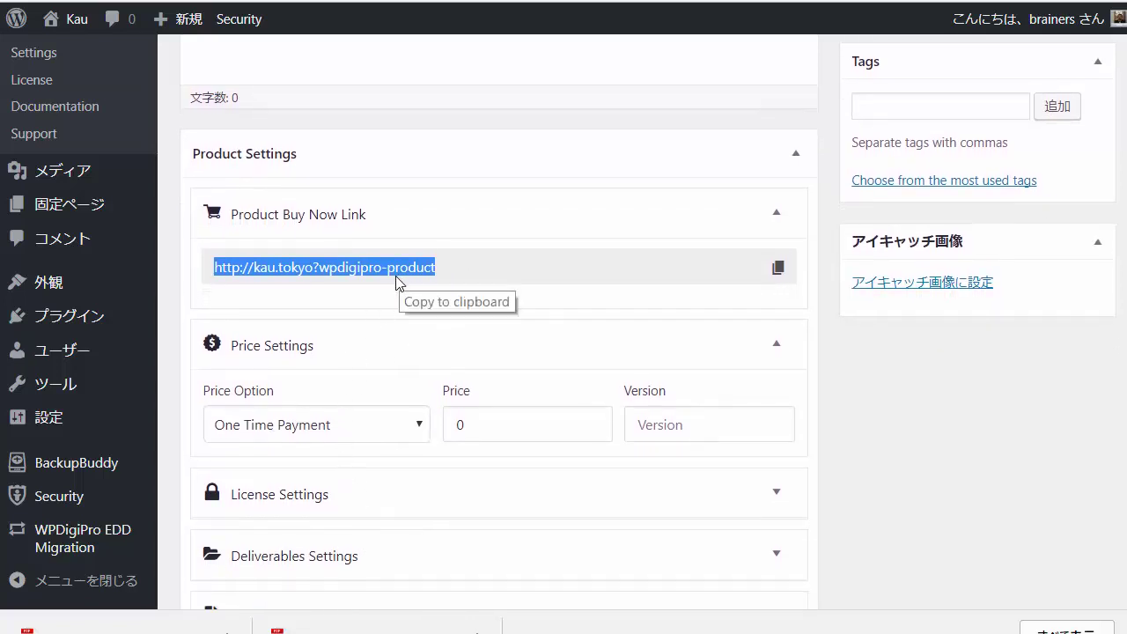
scroll(388, 295, down, 1)
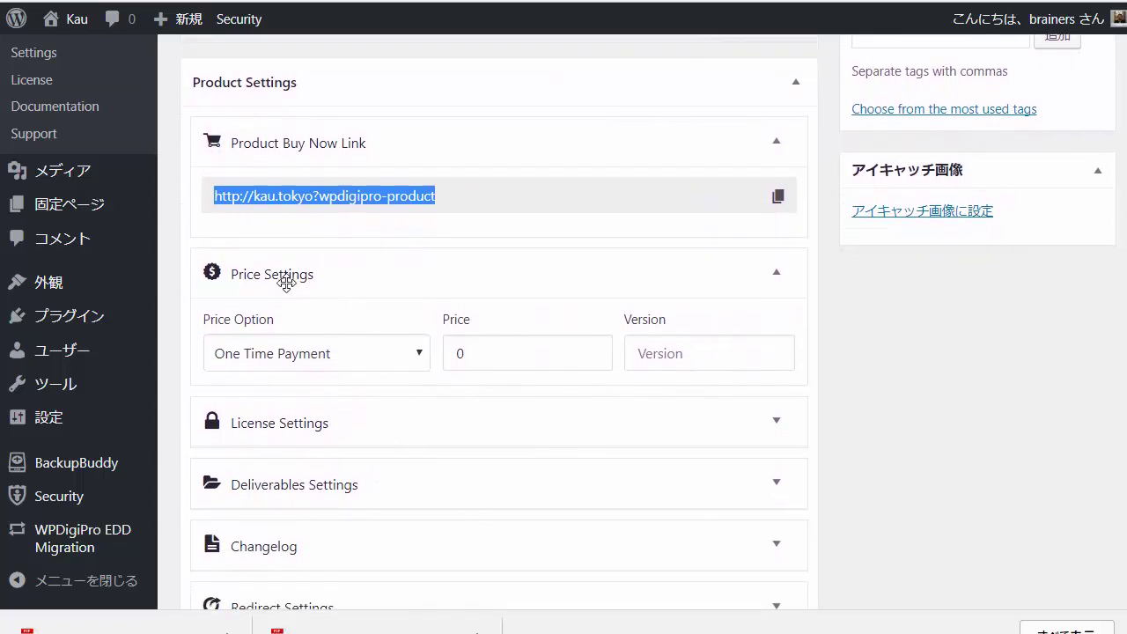
- Set the product's price option to One Time Payment and its price to 2000
click(291, 354)
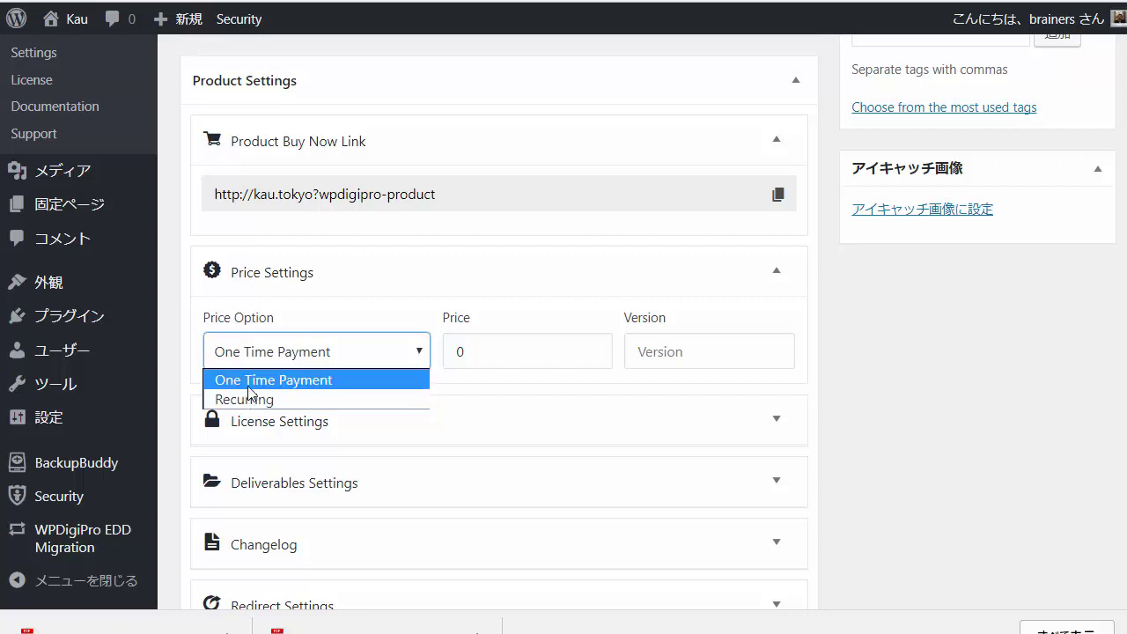
click(248, 388)
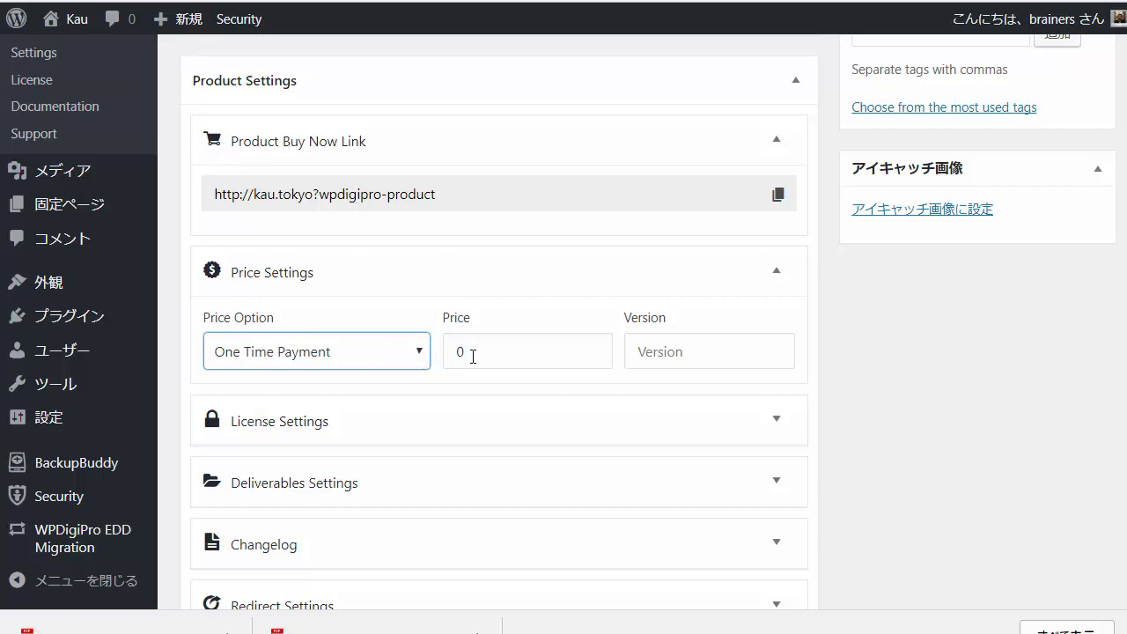
drag(476, 351, 441, 351)
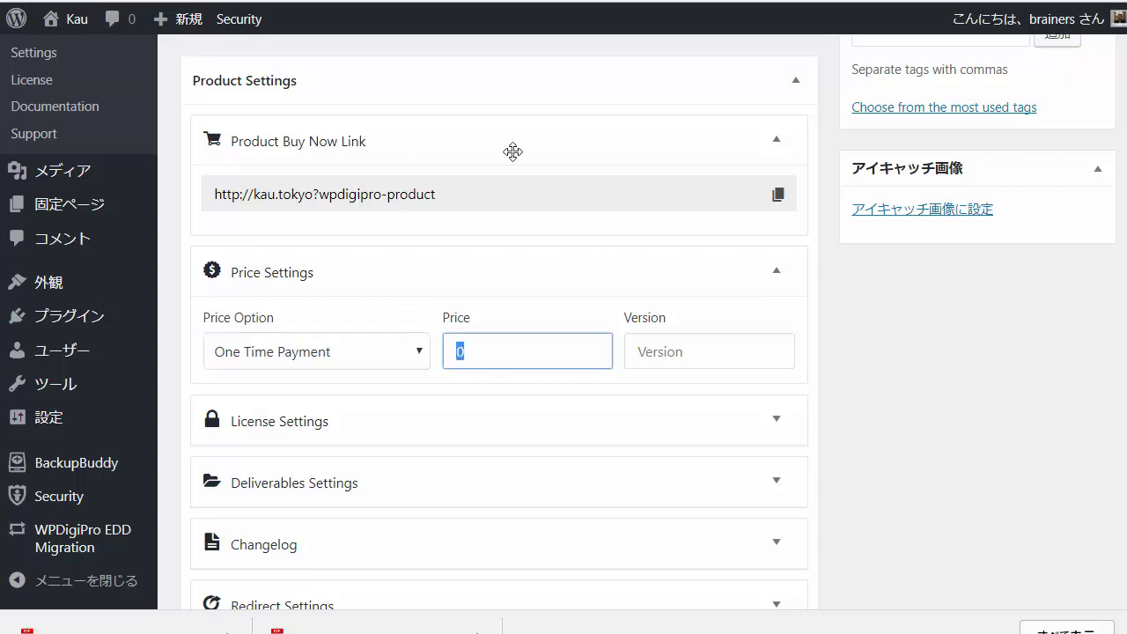
key(BackSpace)
text(2000)
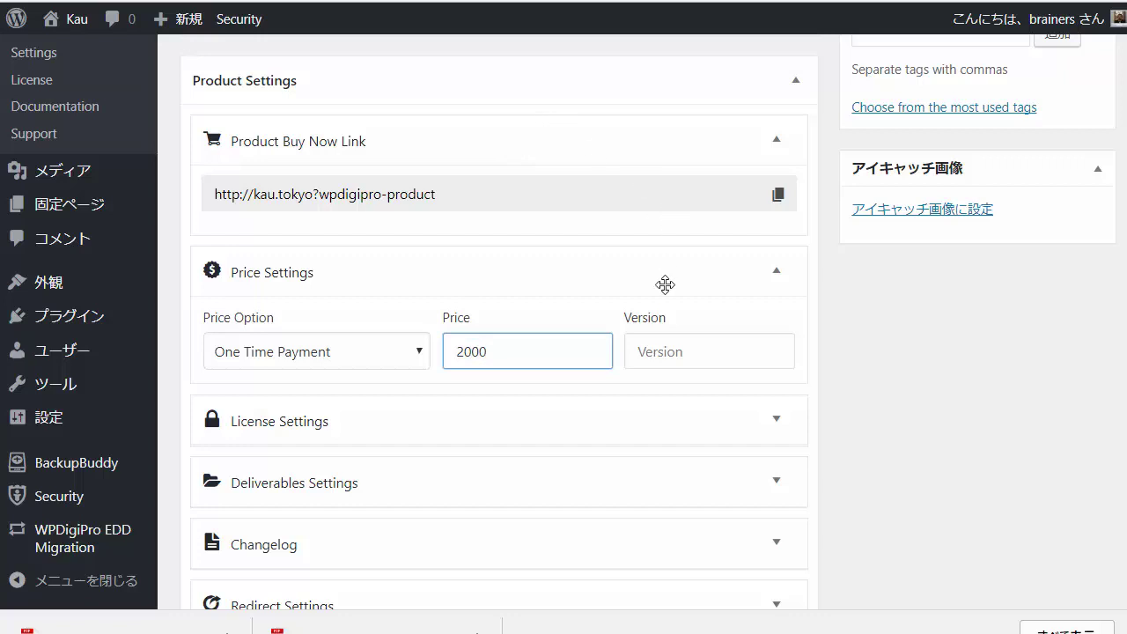
- Expand the Deliverables Settings and enter ダウンロード as the file name
scroll(567, 412, down, 1)
scroll(567, 413, down, 2)
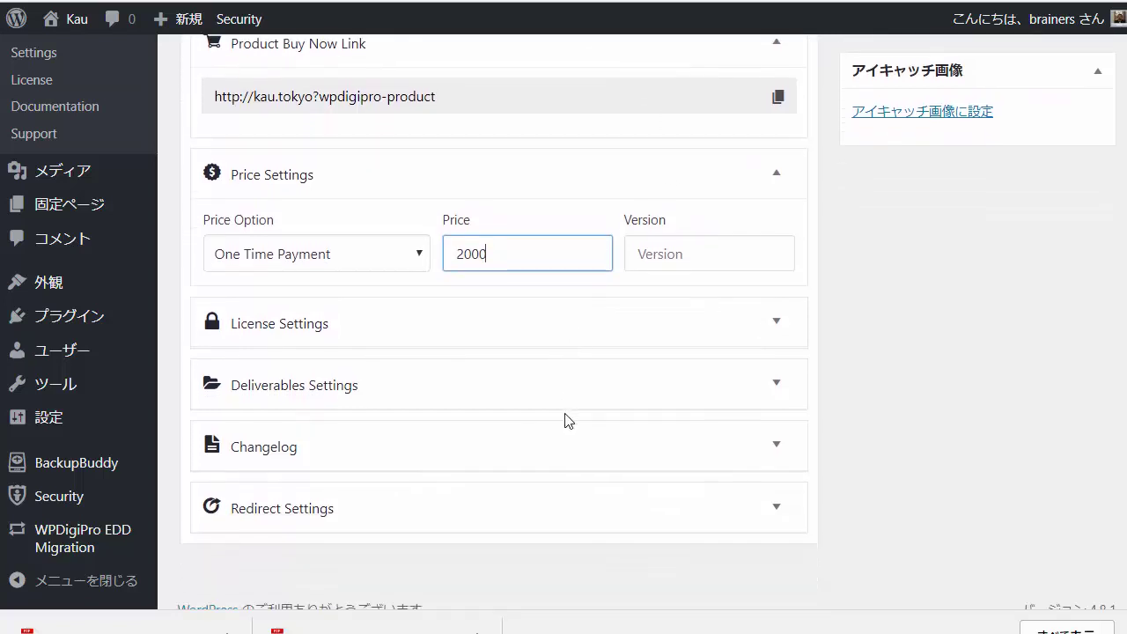
click(767, 378)
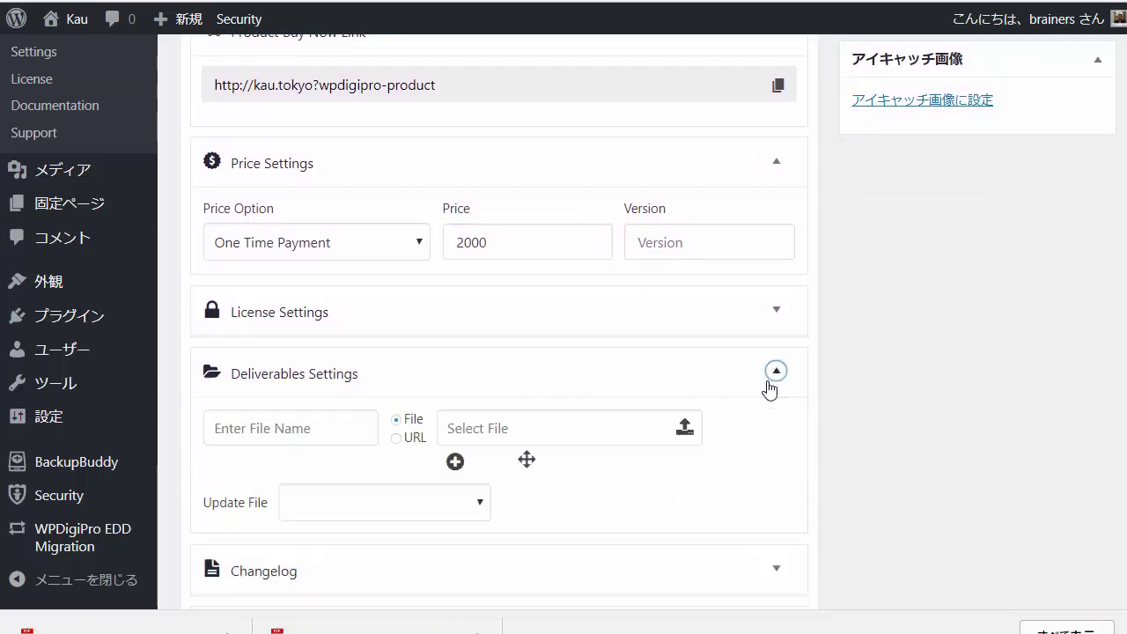
scroll(616, 378, down, 1)
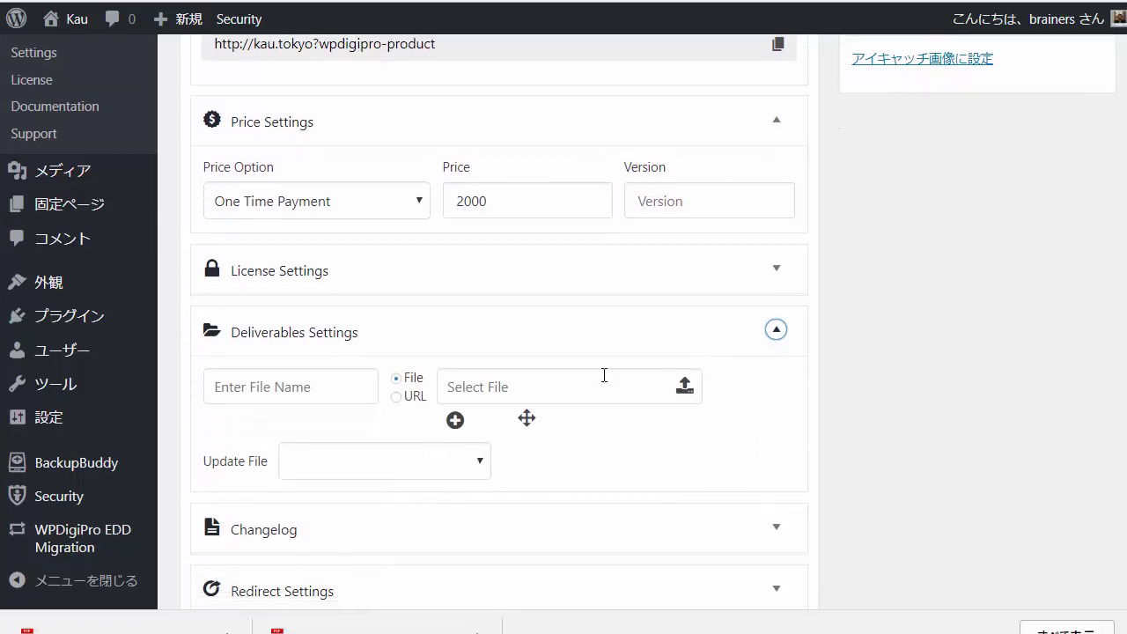
click(299, 373)
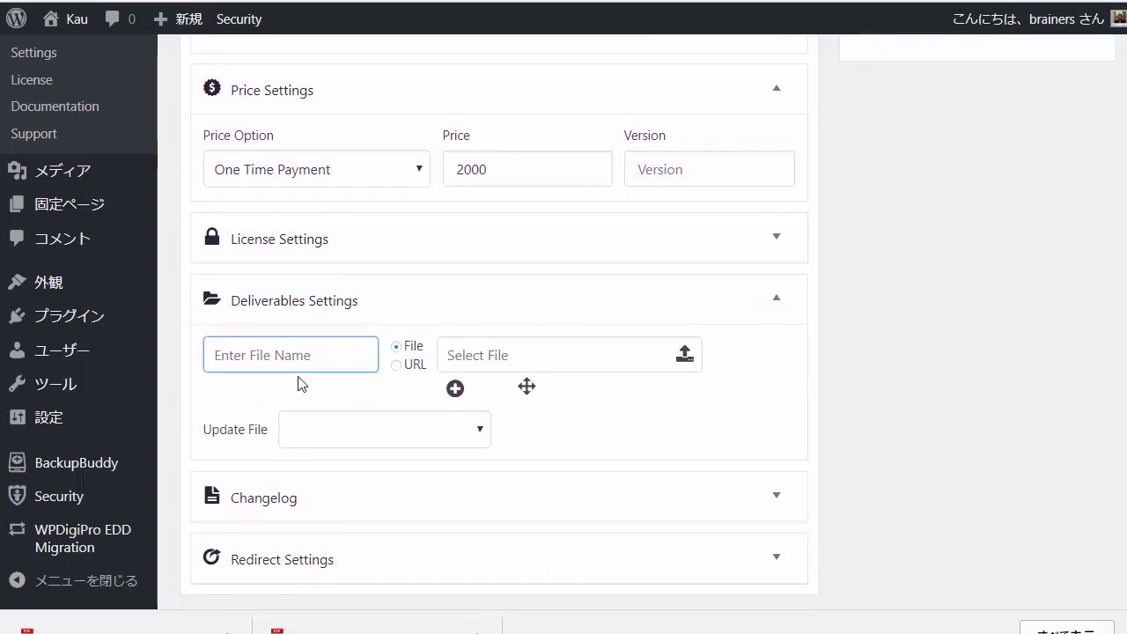
text(d)
key(BackSpace)
key(Zenkaku_Hankaku)
text(d)
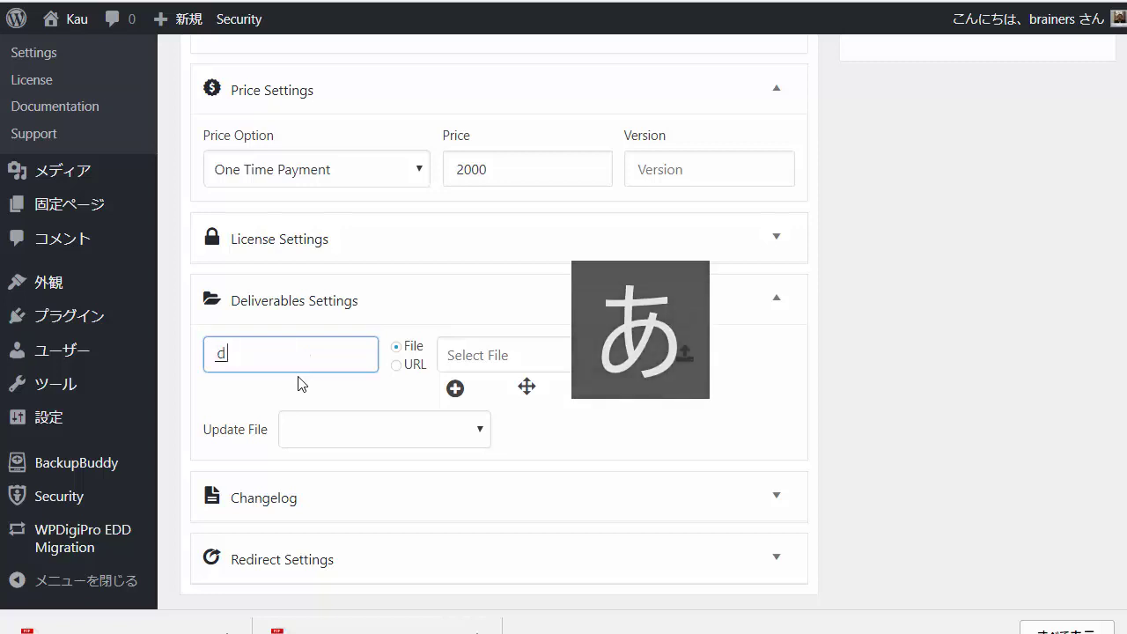
text(aunro-do)
key(space)
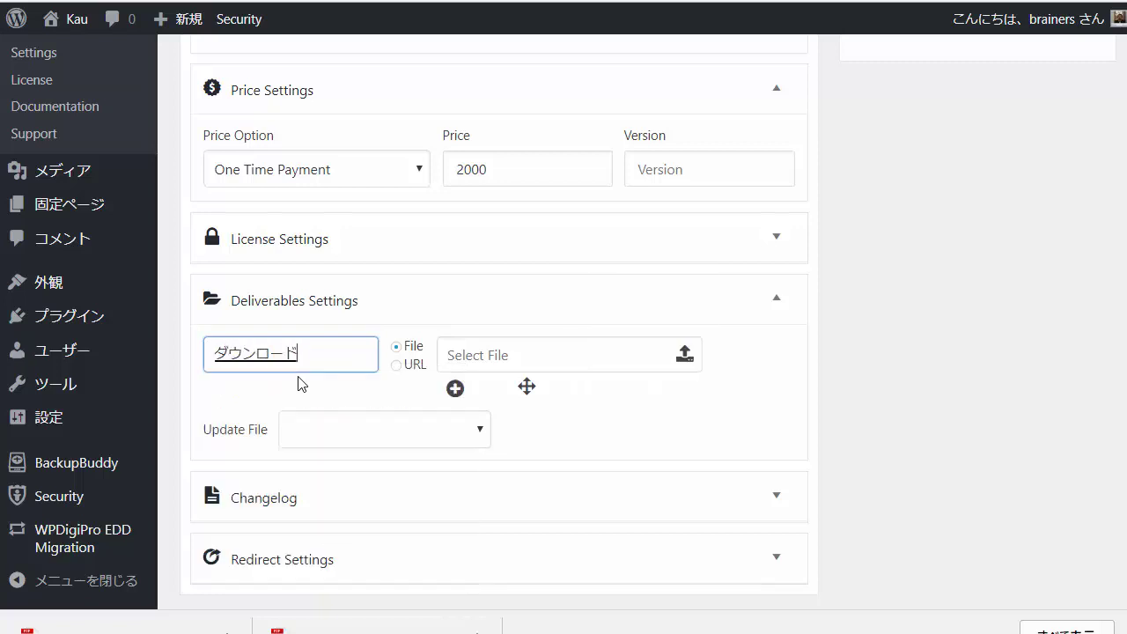
key(Return)
- Switch the ダウンロード deliverable from File to URL and activate its address field
click(397, 367)
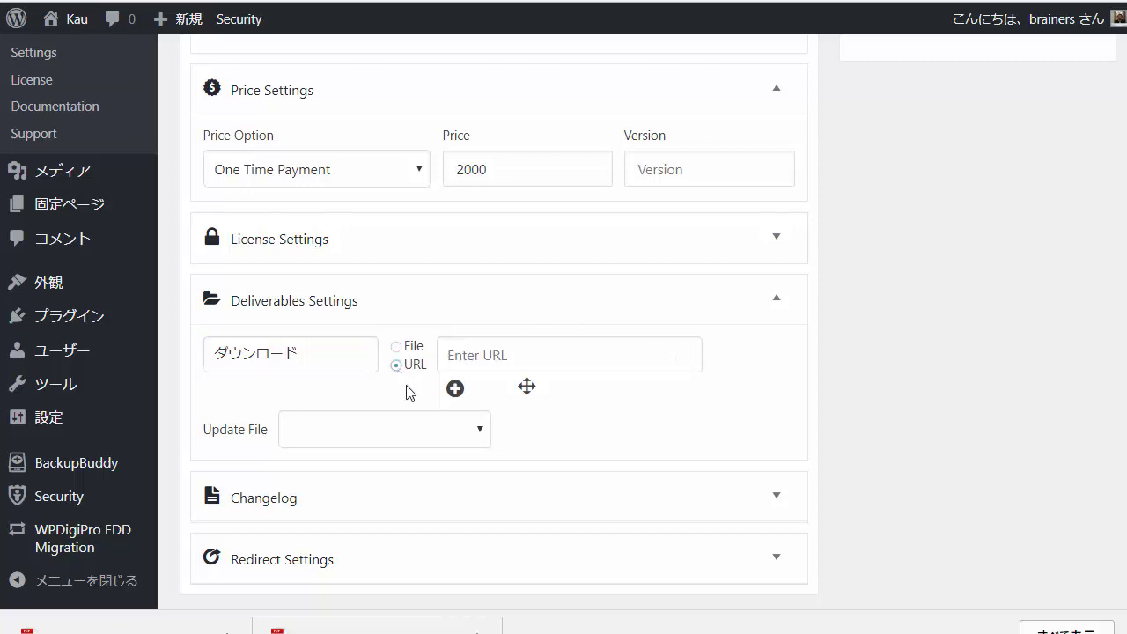
click(478, 357)
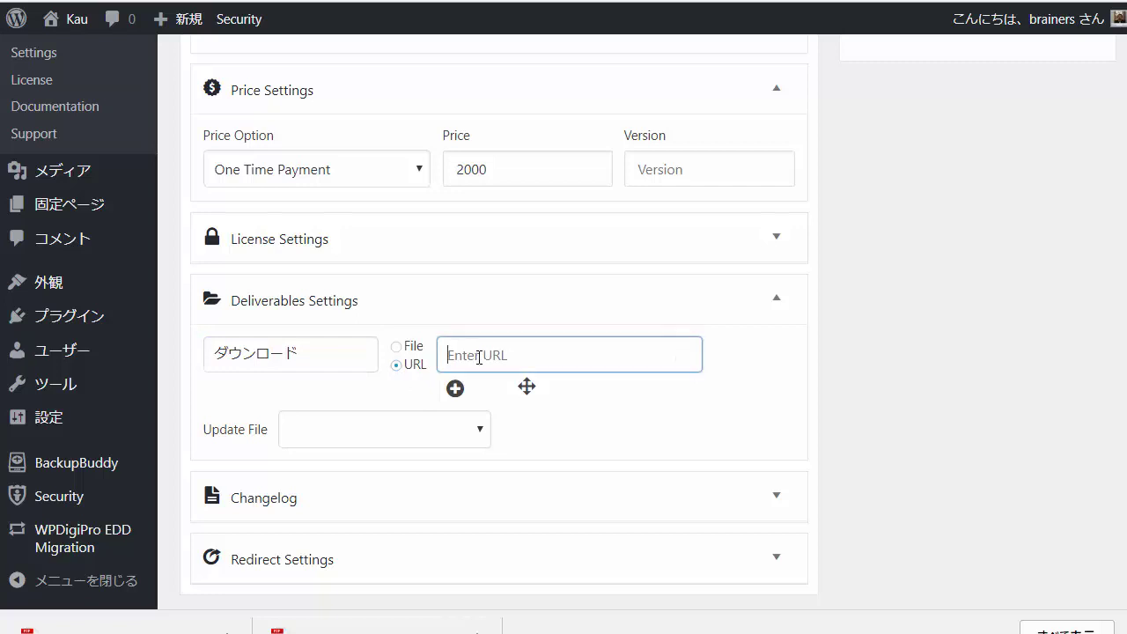
scroll(474, 361, down, 1)
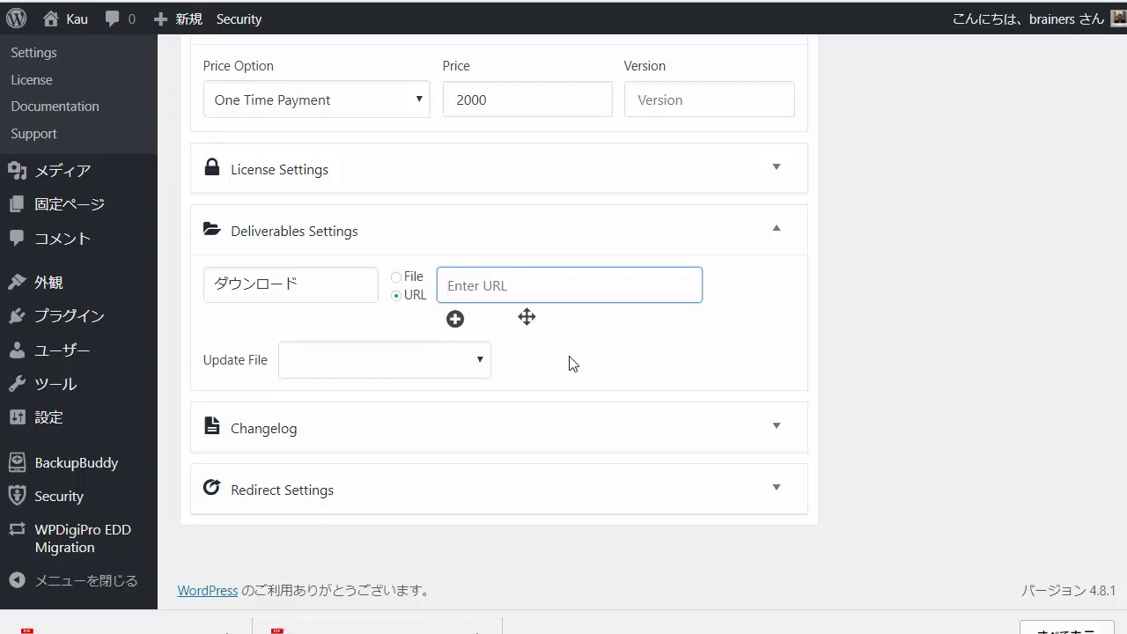
- Review the product form's publishing options and select the Product Buy Now Link
scroll(582, 365, up, 3)
scroll(606, 397, up, 5)
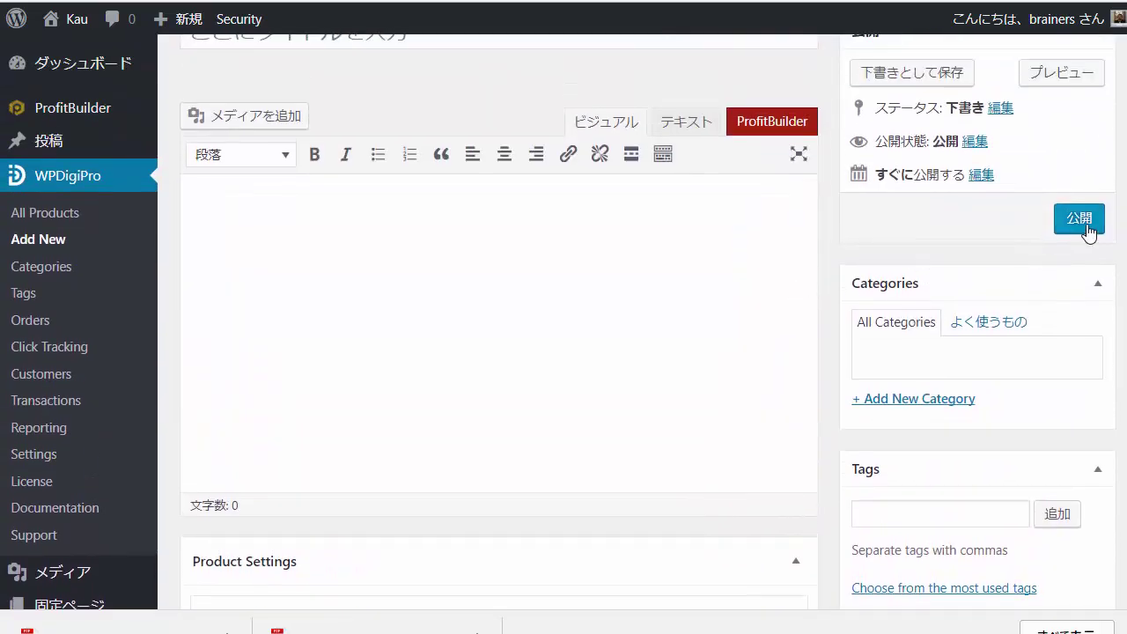
scroll(1048, 226, down, 5)
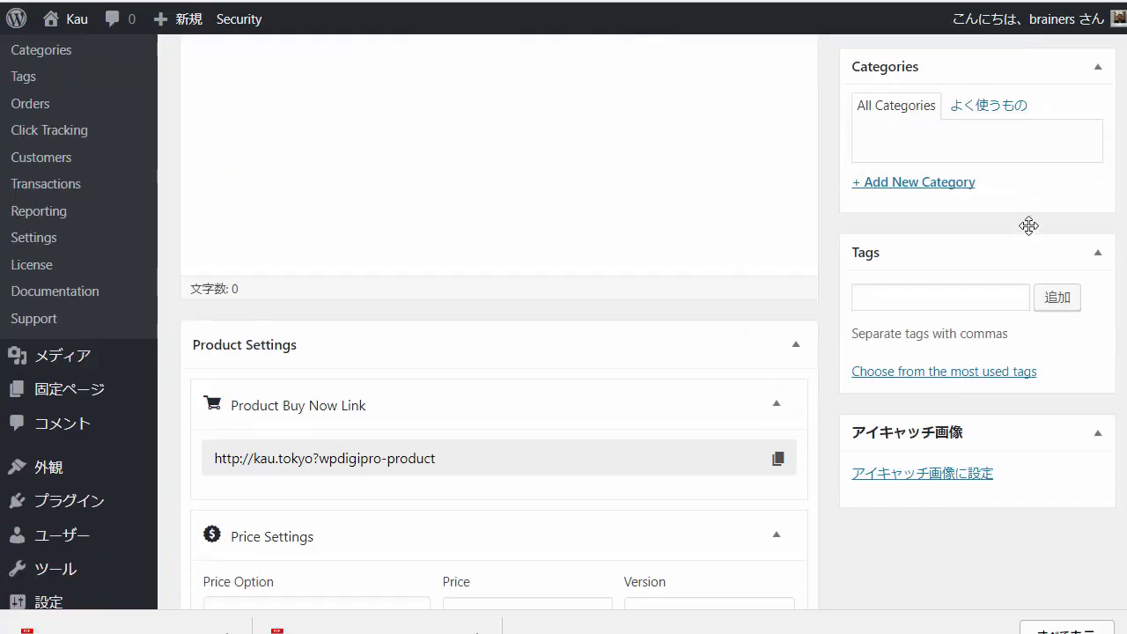
click(468, 211)
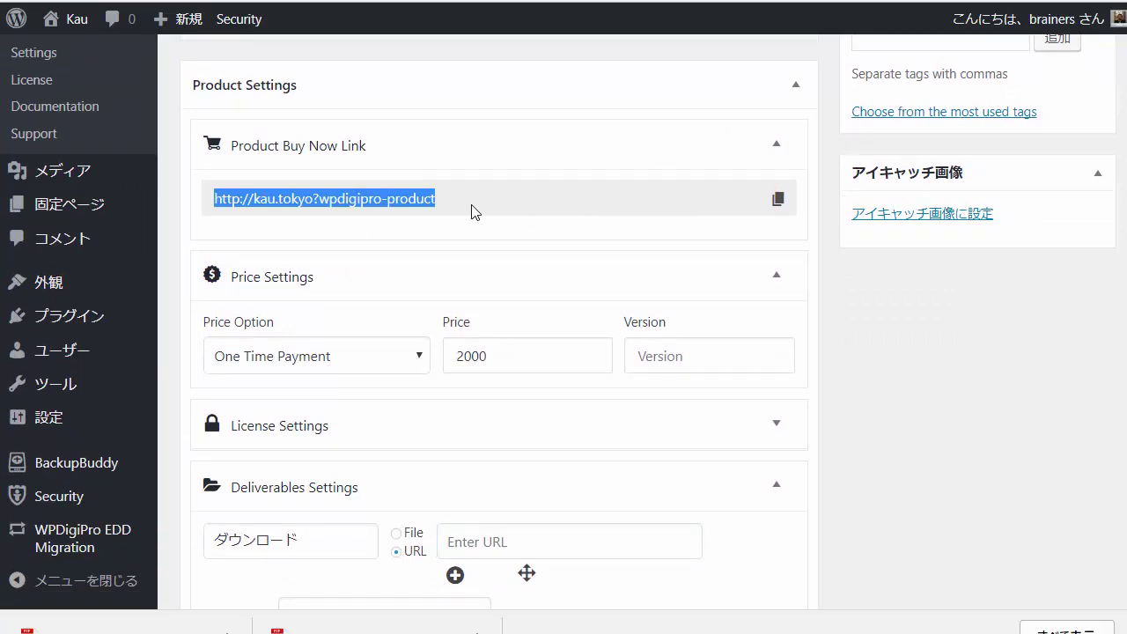
scroll(517, 247, up, 2)
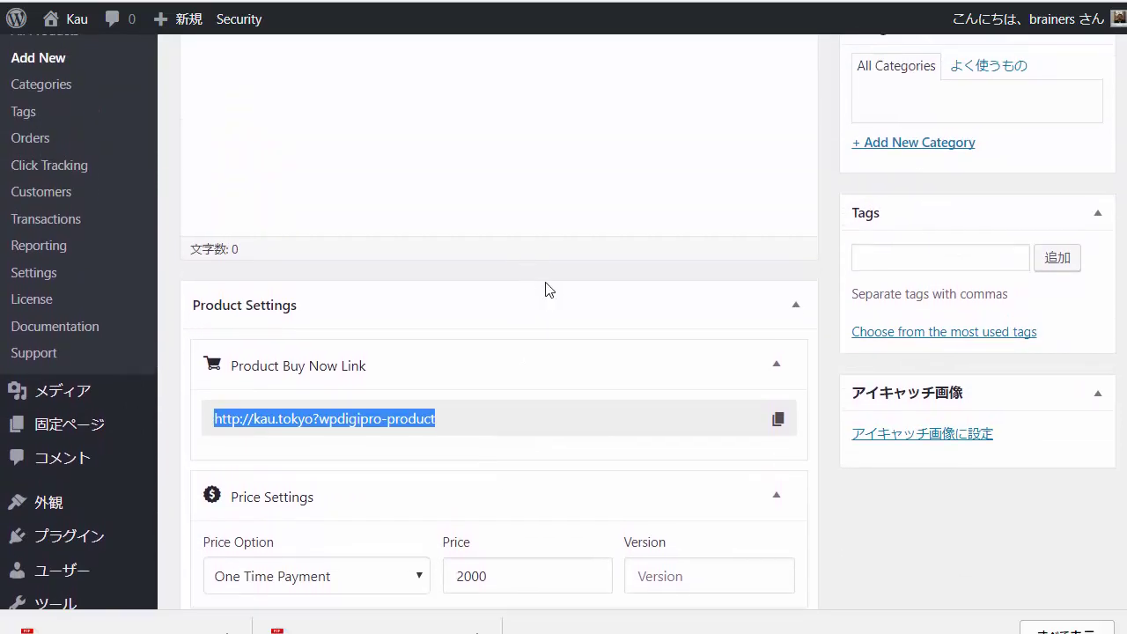
scroll(546, 289, up, 3)
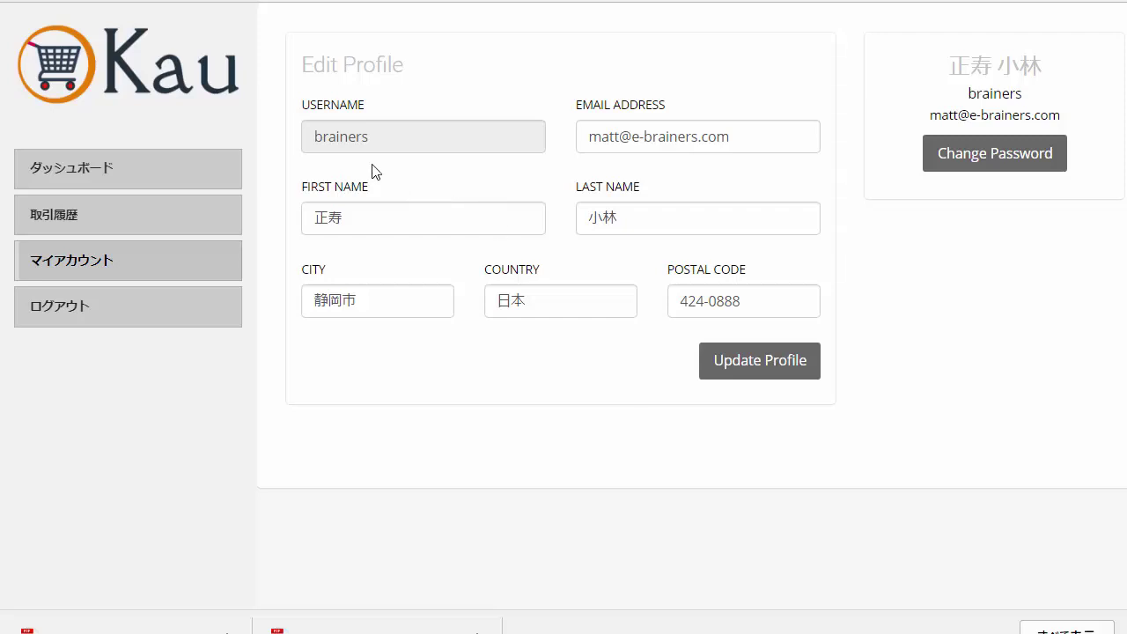
- Show the Kau member dashboard, switch back to the WordPress page list and open the Dashboard page for editing
click(74, 179)
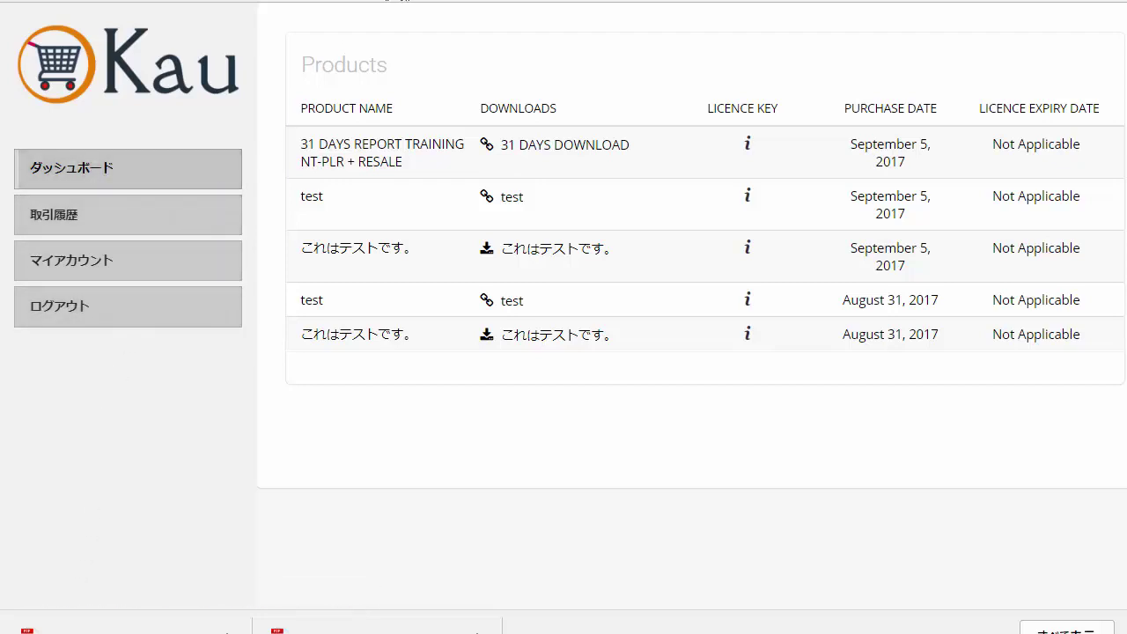
click(387, 1)
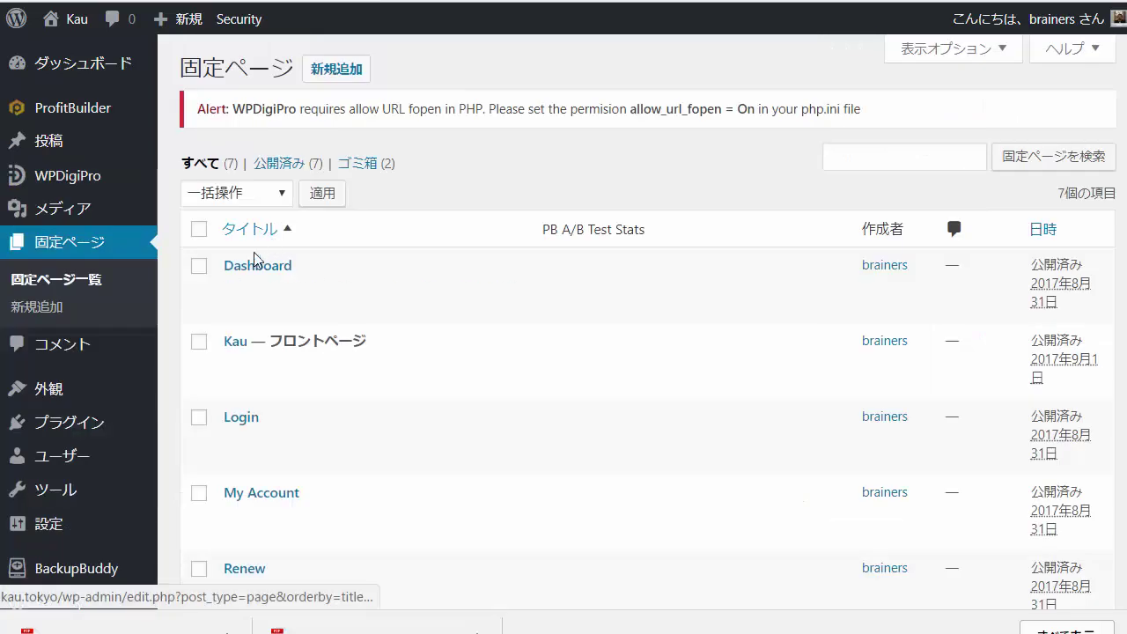
click(268, 266)
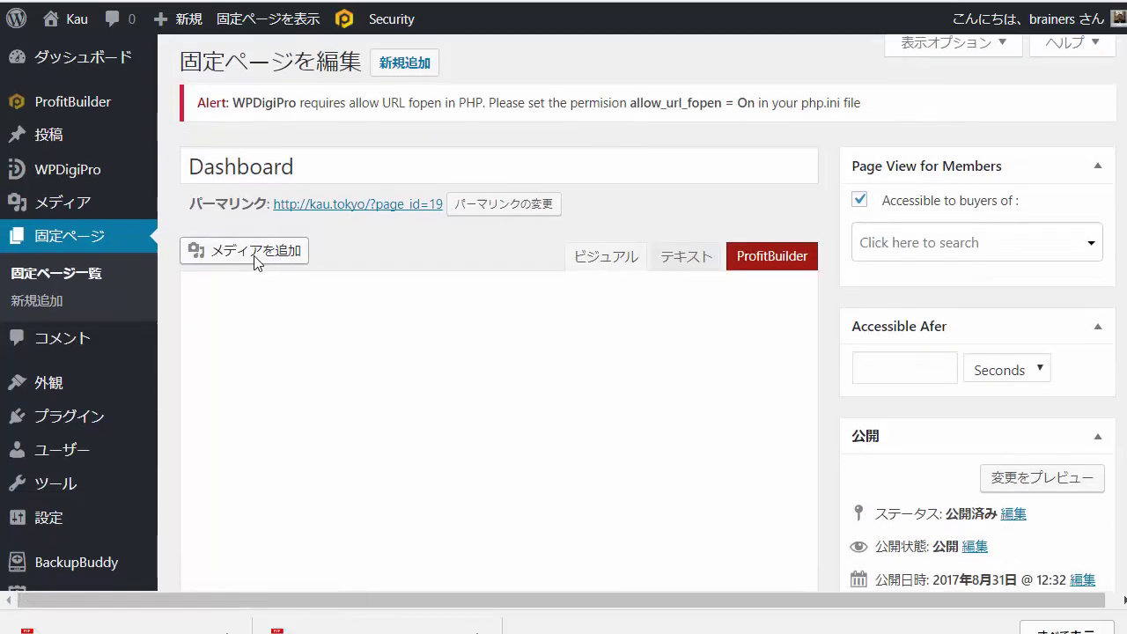
- Examine the [dashboard] shortcode in the page content and switch back to the Kau member dashboard
scroll(255, 255, down, 3)
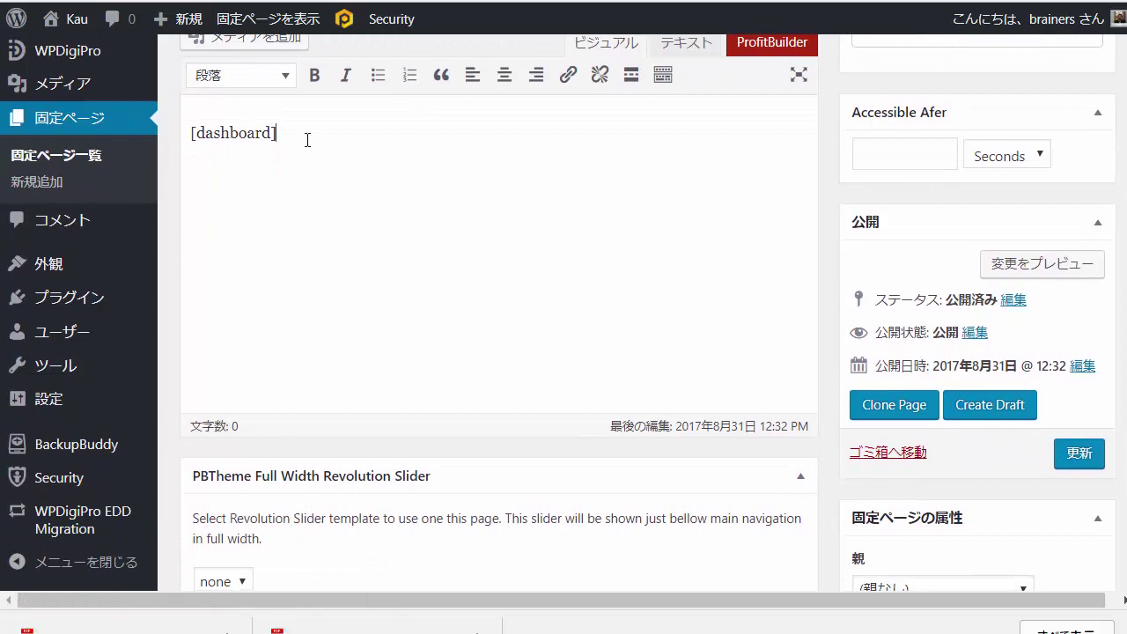
drag(308, 141, 192, 147)
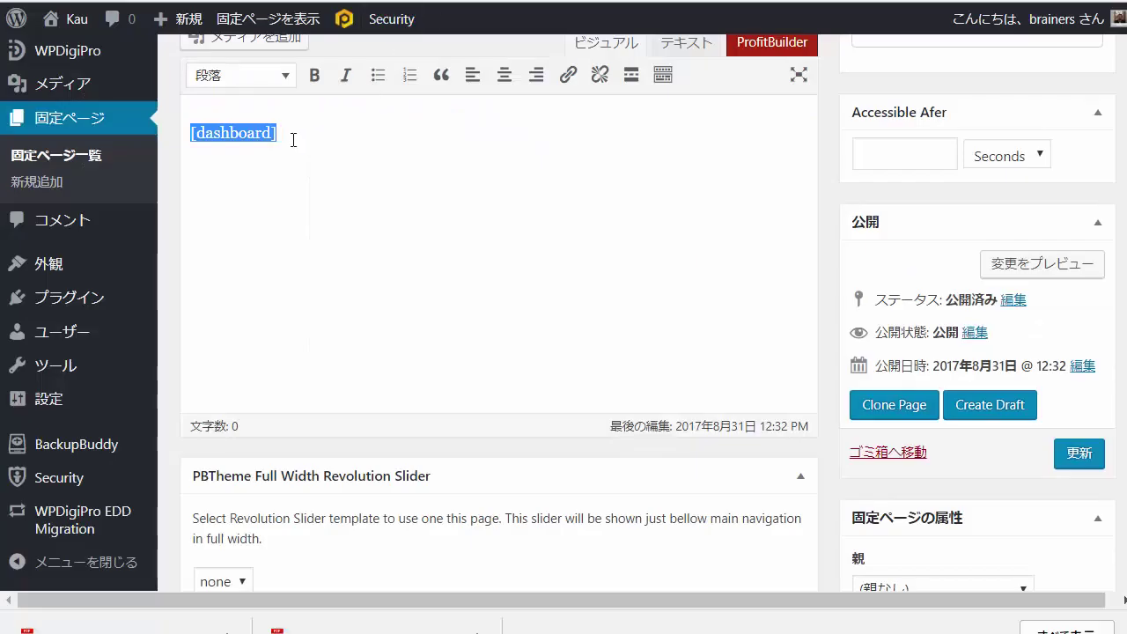
click(292, 143)
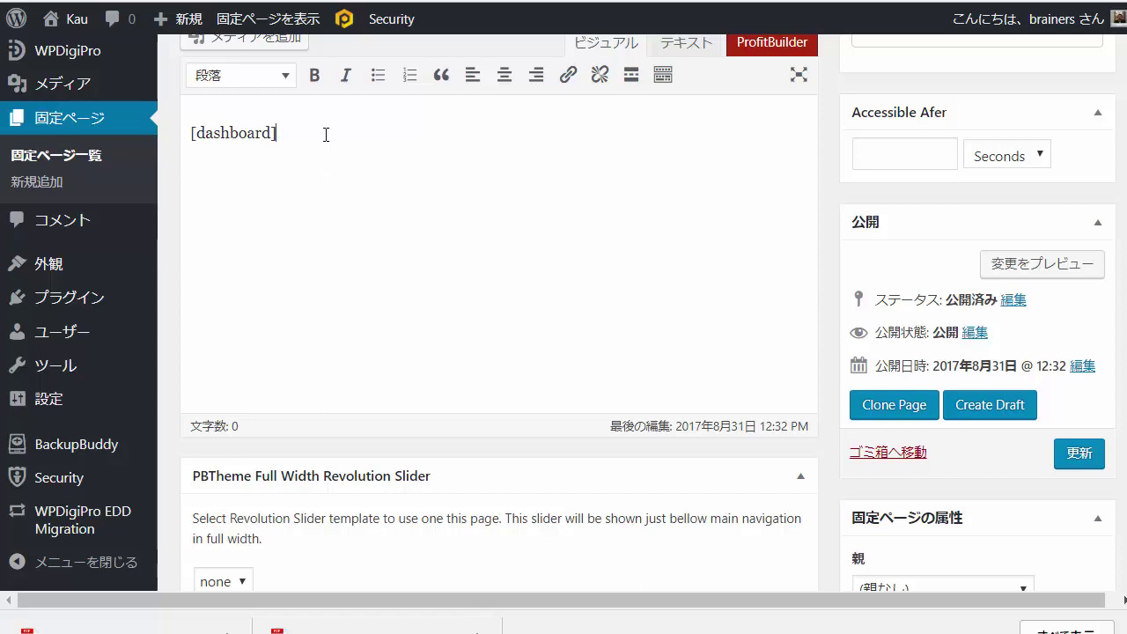
key(ctrl+Tab)
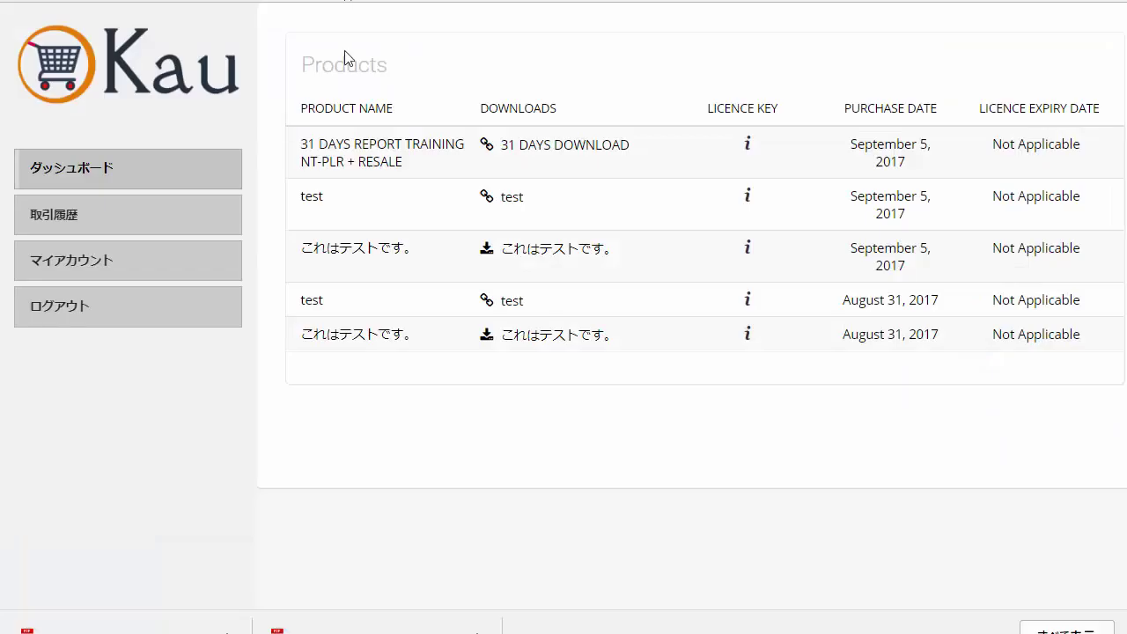